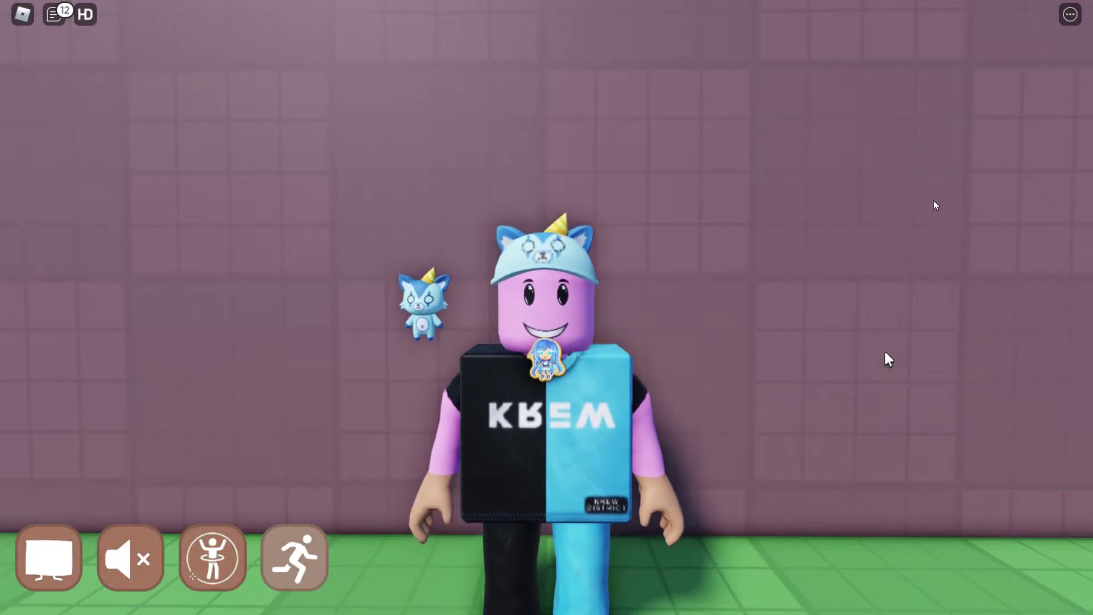
scroll(695, 325, "up", 3)
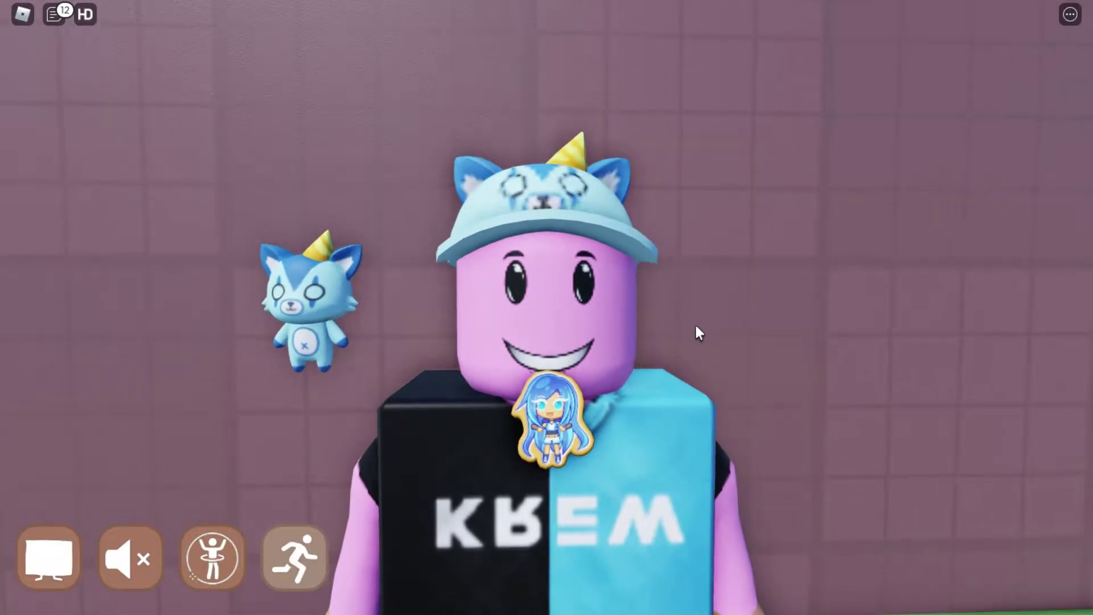
Read the Cactus cornbread's description and clue in the cornbread catalog, then close it.
left_click(38, 571)
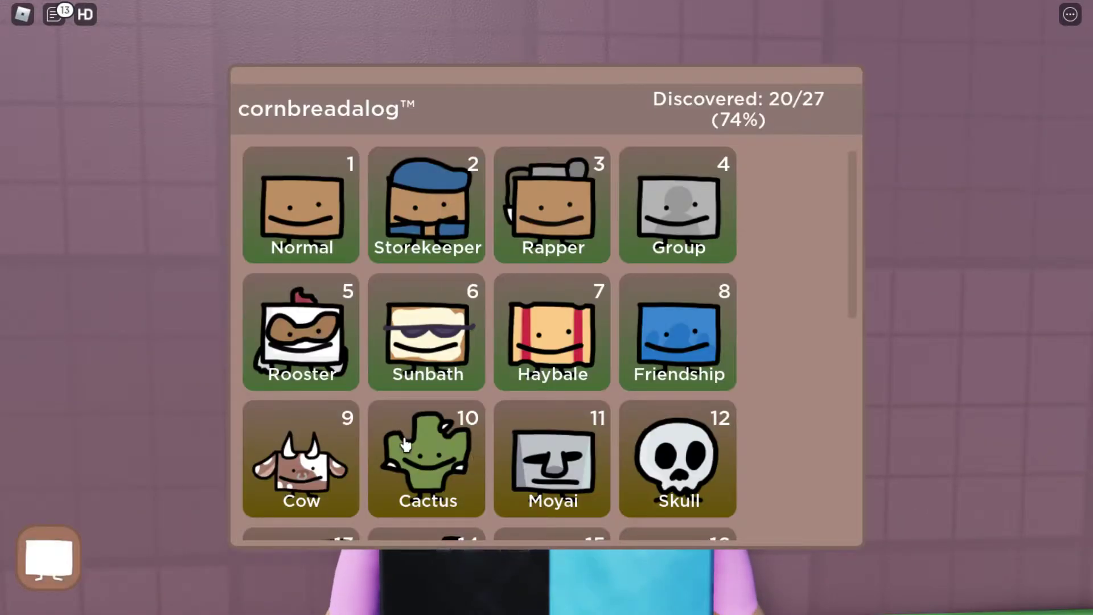
left_click(444, 444)
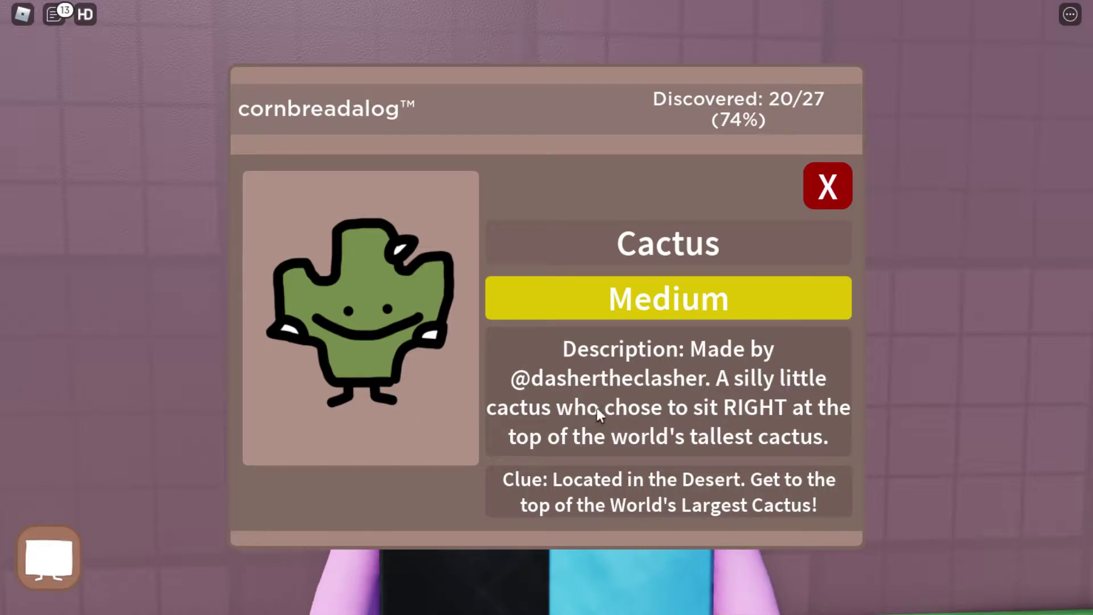
left_click(830, 192)
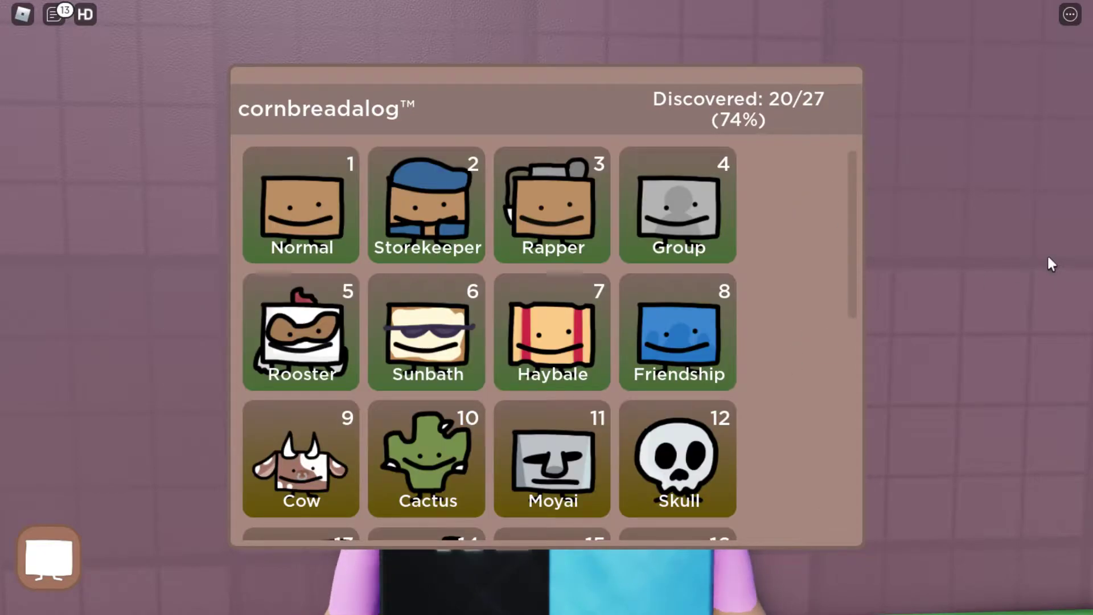
left_click(48, 557)
scroll(692, 325, "up", 5)
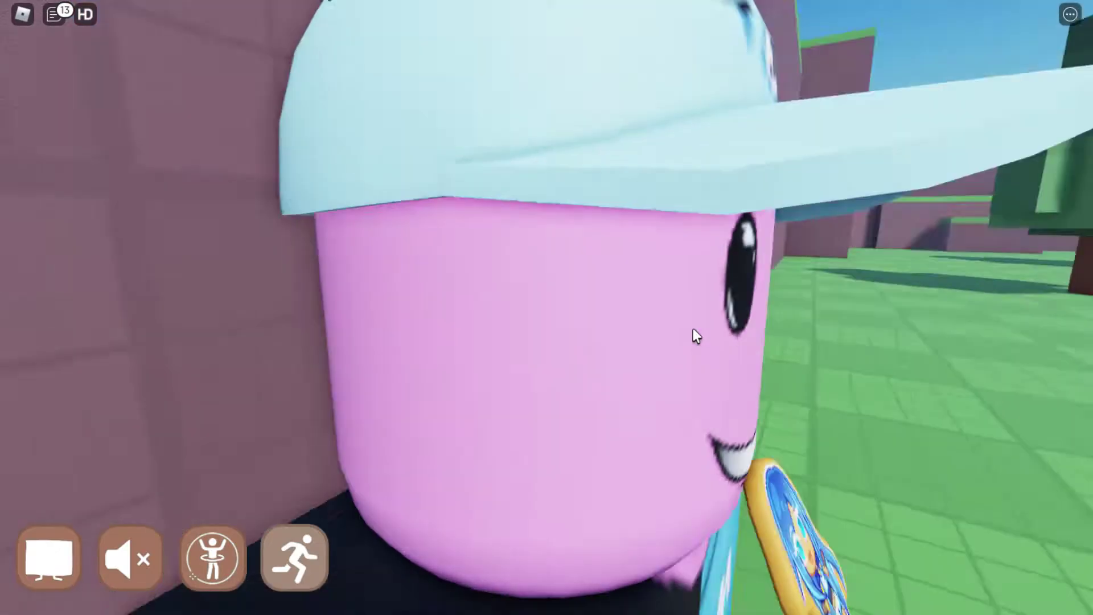
scroll(693, 336, "up", 2)
Walk past the barn, jump over the tree, and go through the white frame to the cactus.
key("w")
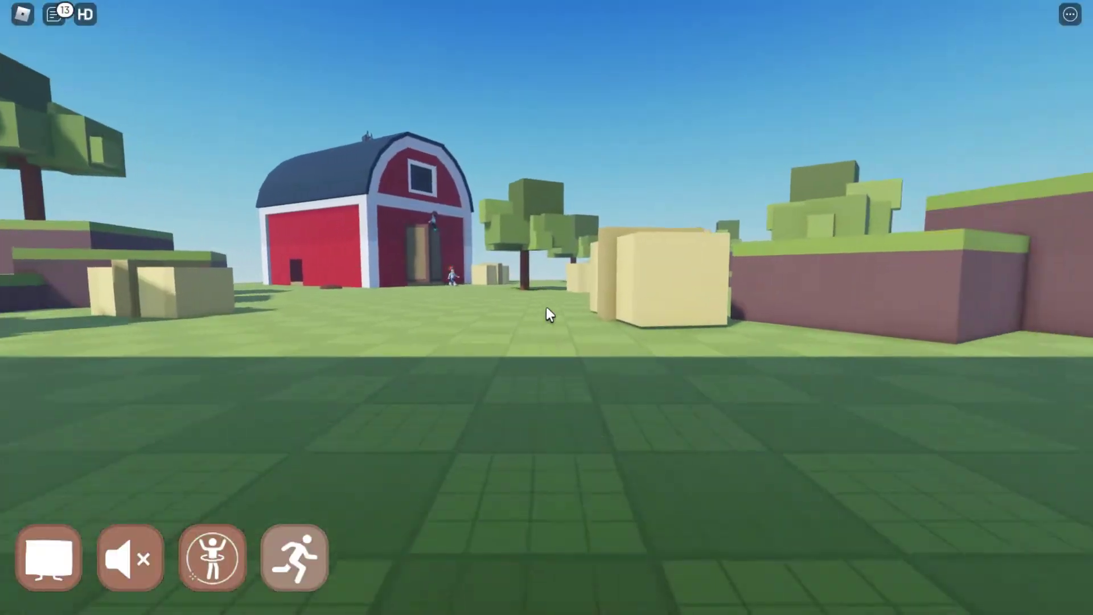
key("w")
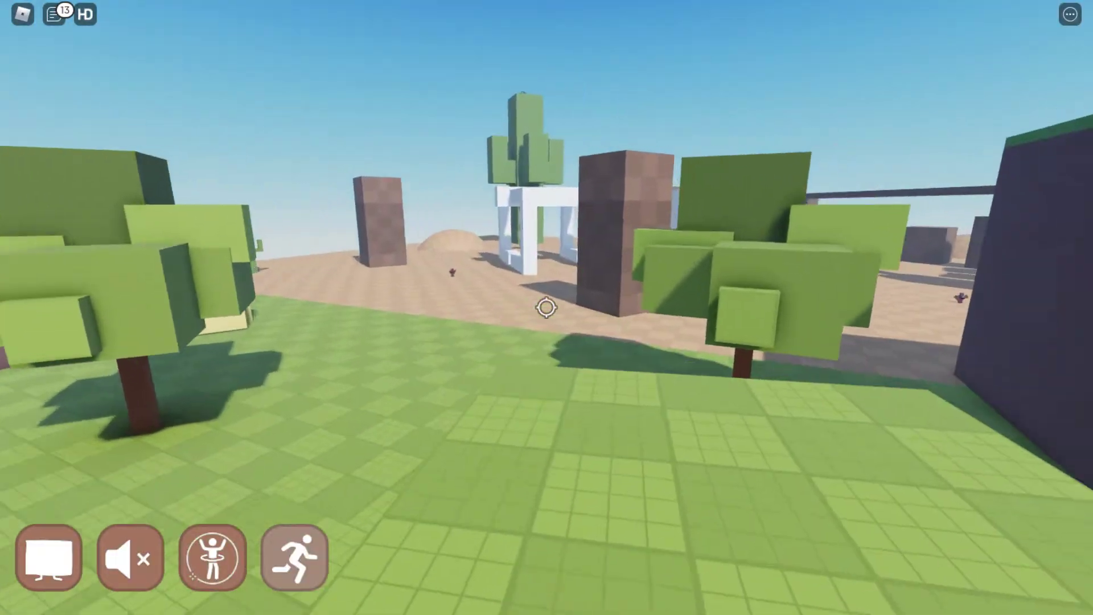
key("w")
key("space")
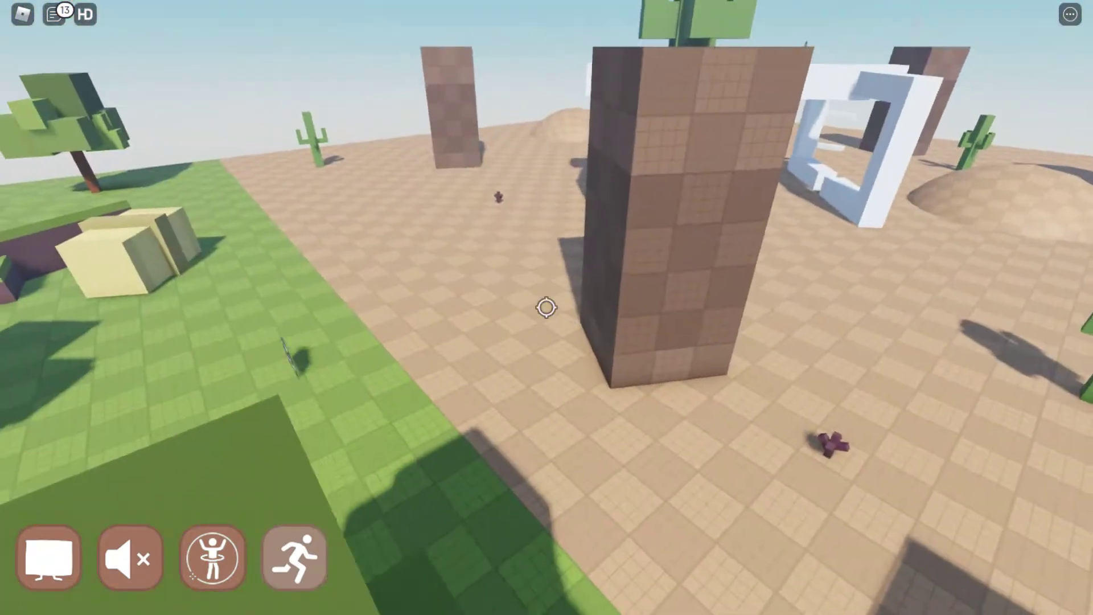
key("w")
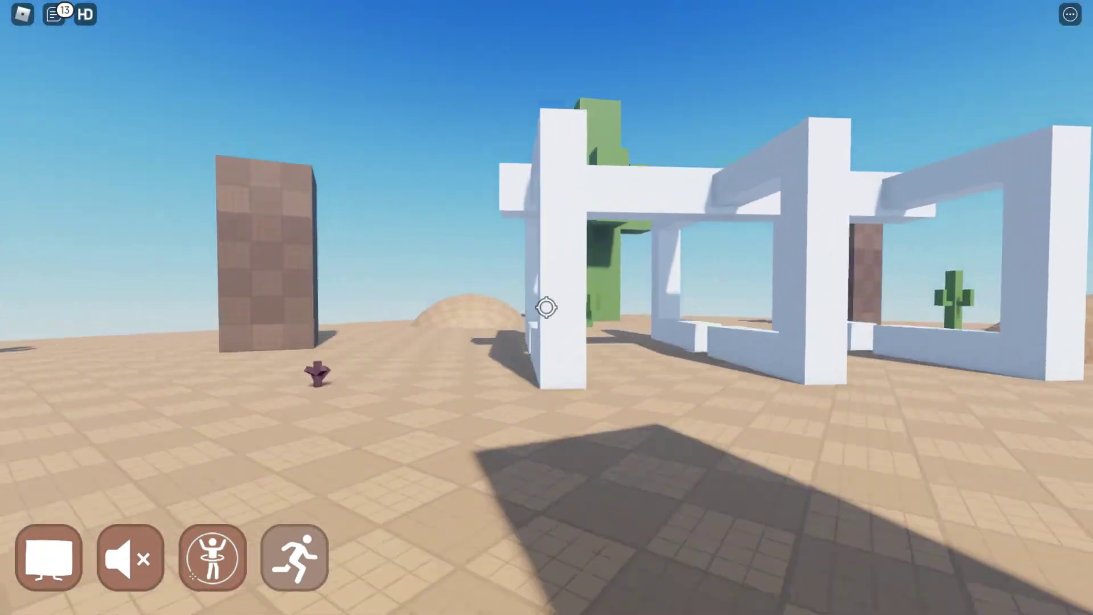
key("w")
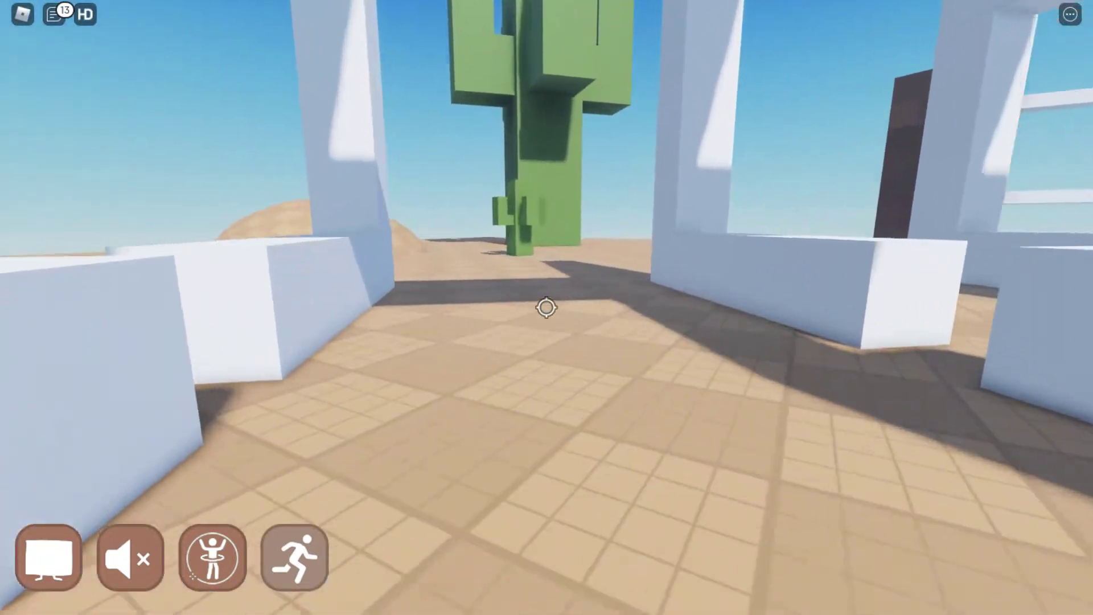
key("w")
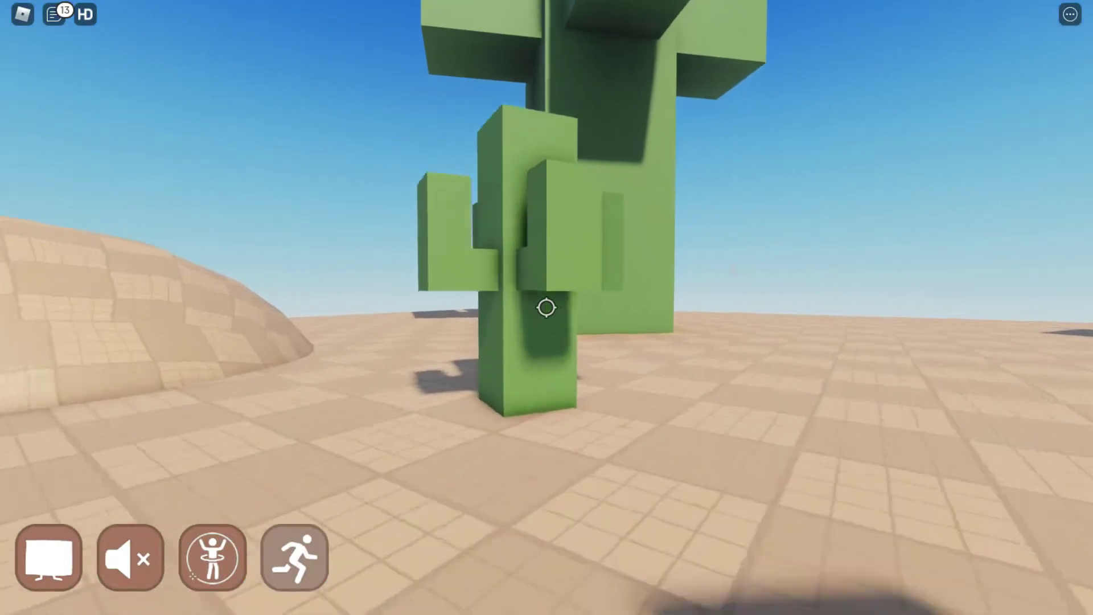
key("w")
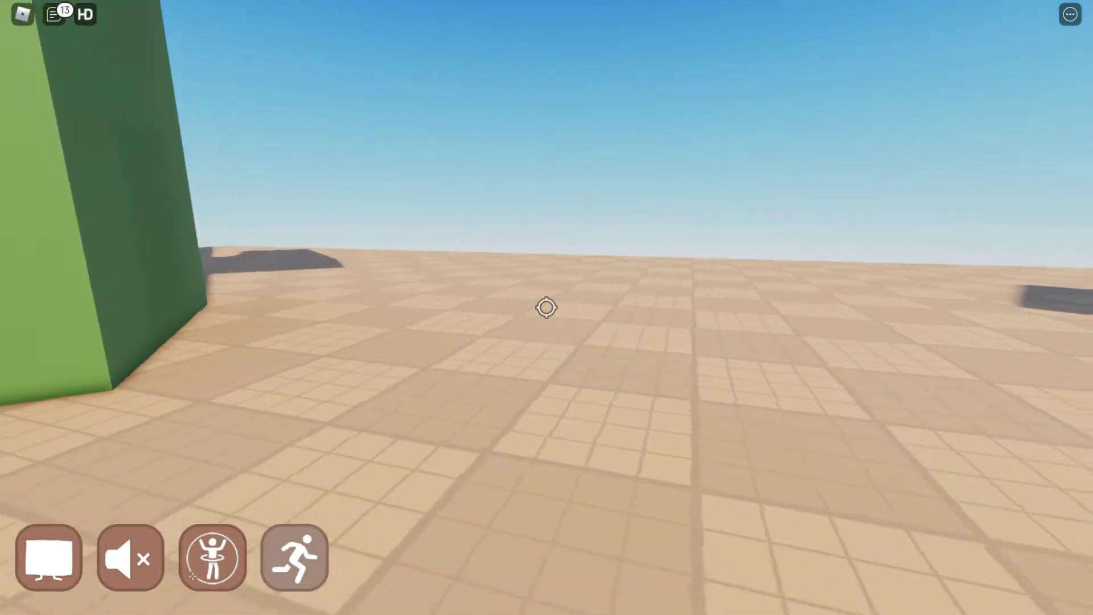
scroll(547, 307, "down", 5)
scroll(546, 307, "up", 5)
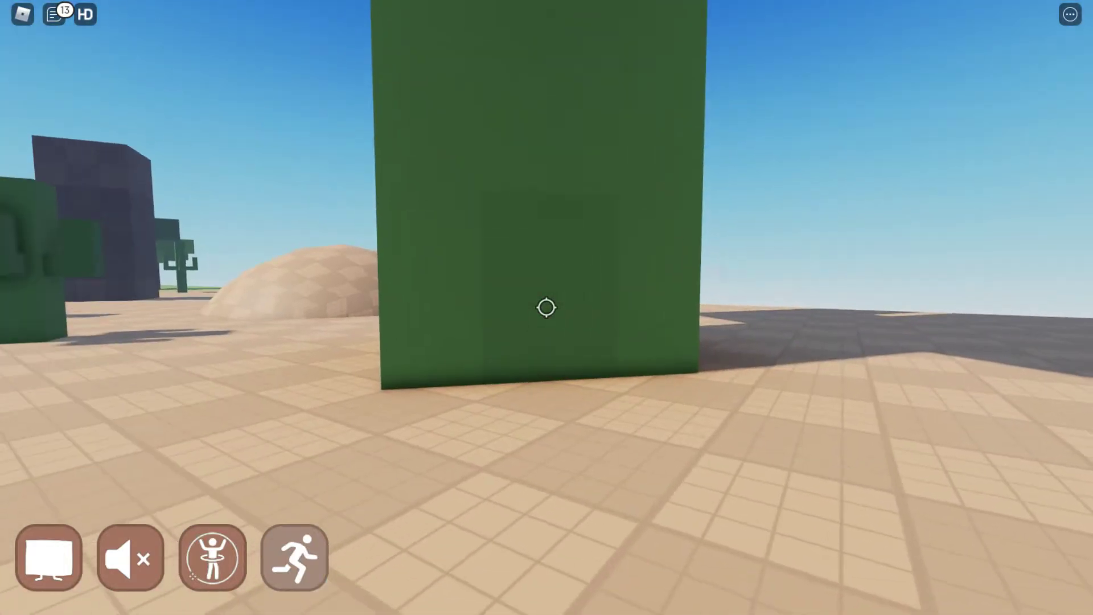
scroll(547, 308, "down", 4)
Enter the cactus's dark hollow interior and jump onto the next glowing yellow platform.
key("w")
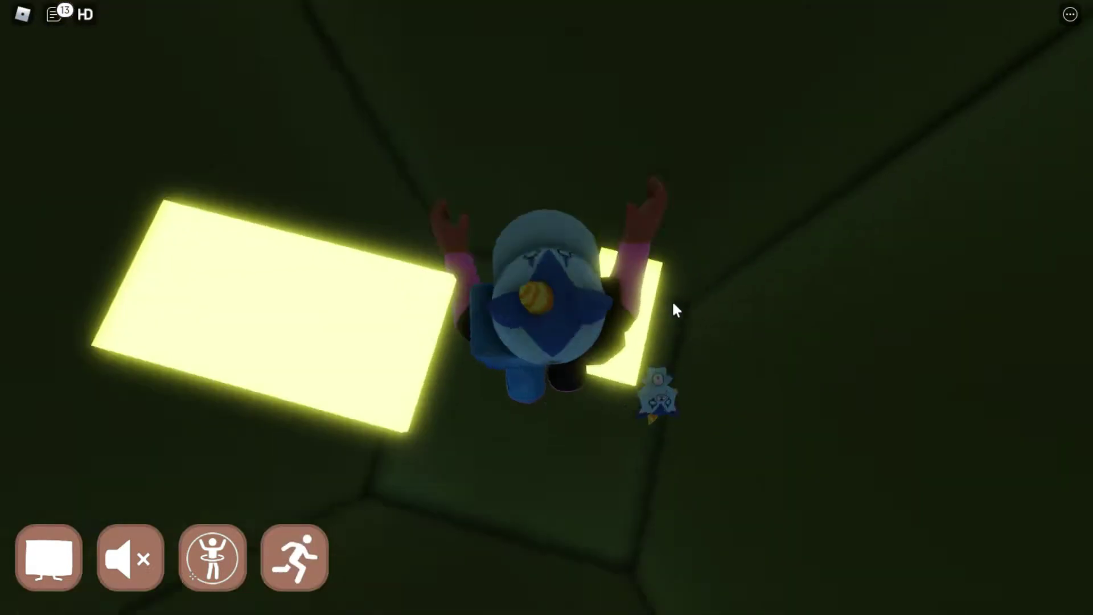
scroll(672, 308, "up", 4)
key("w")
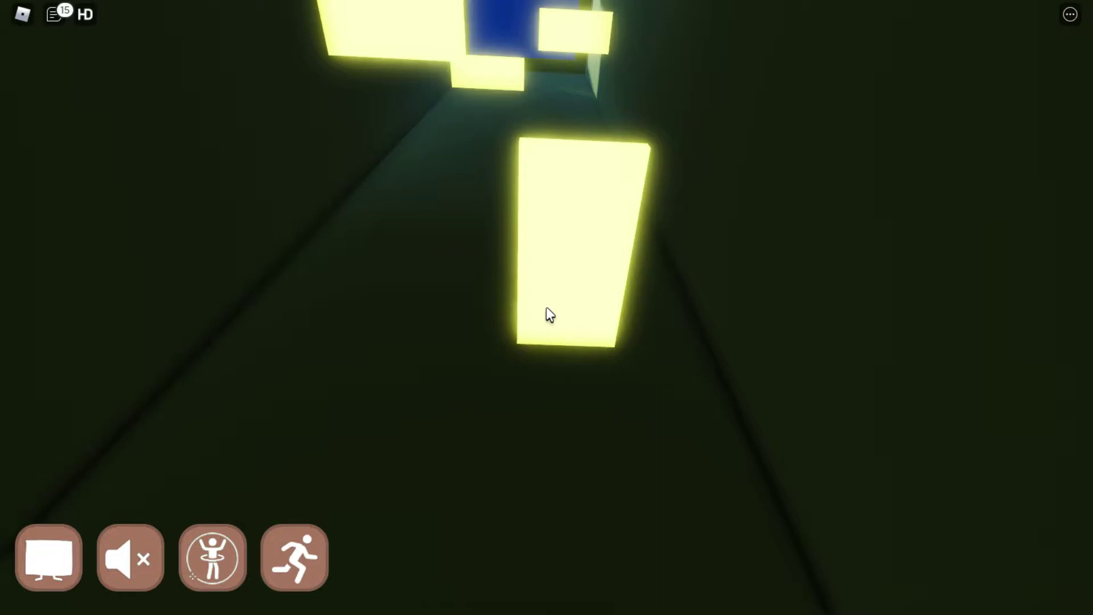
scroll(548, 314, "down", 3)
key("space")
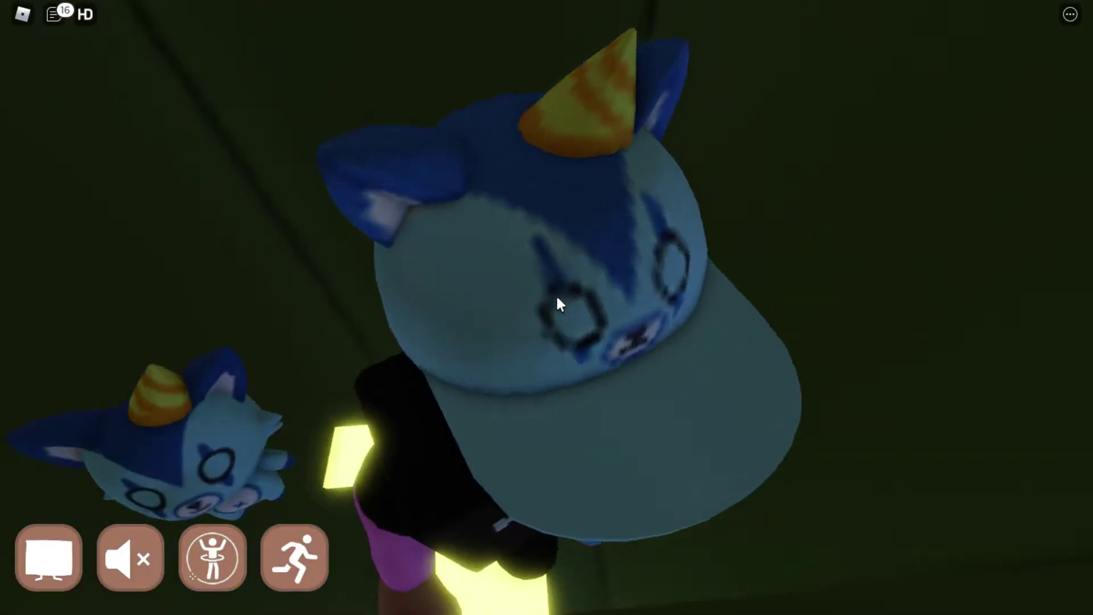
scroll(551, 308, "up", 3)
scroll(546, 304, "down", 2)
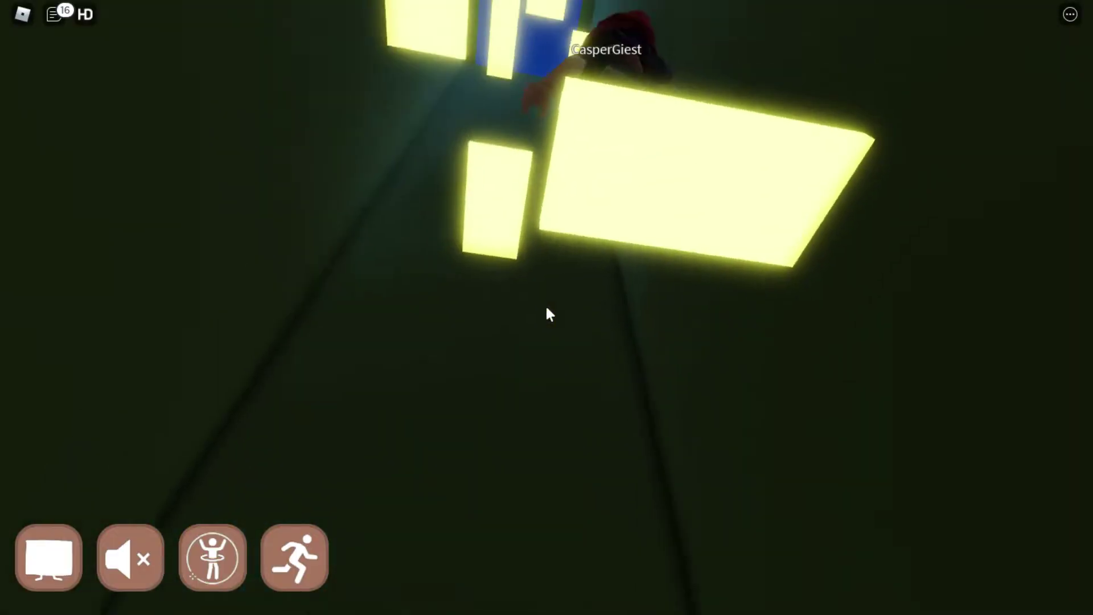
scroll(546, 307, "up", 2)
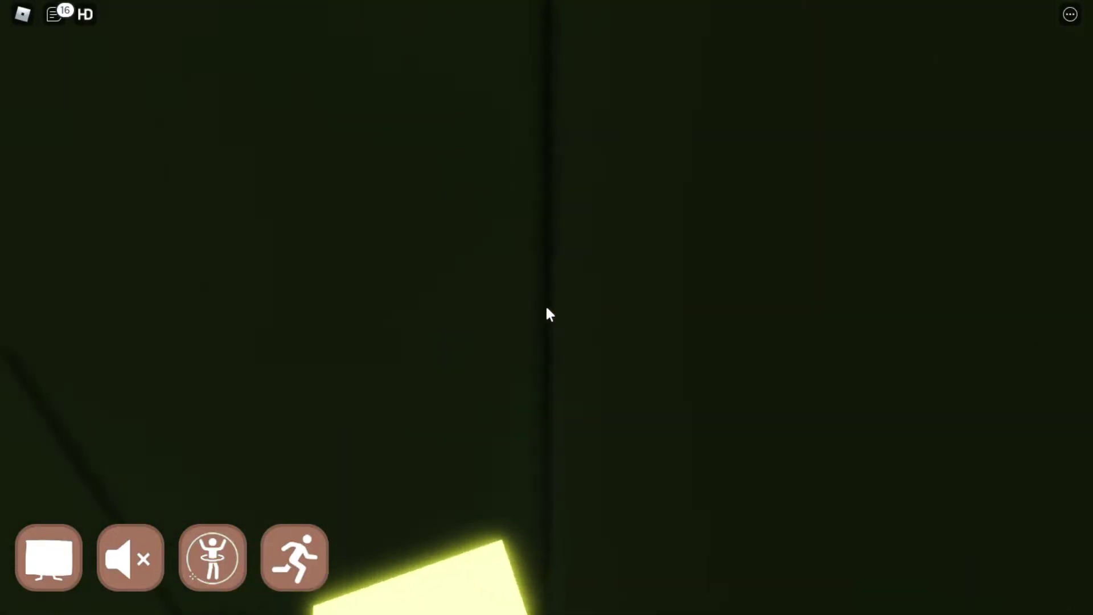
scroll(546, 305, "down", 2)
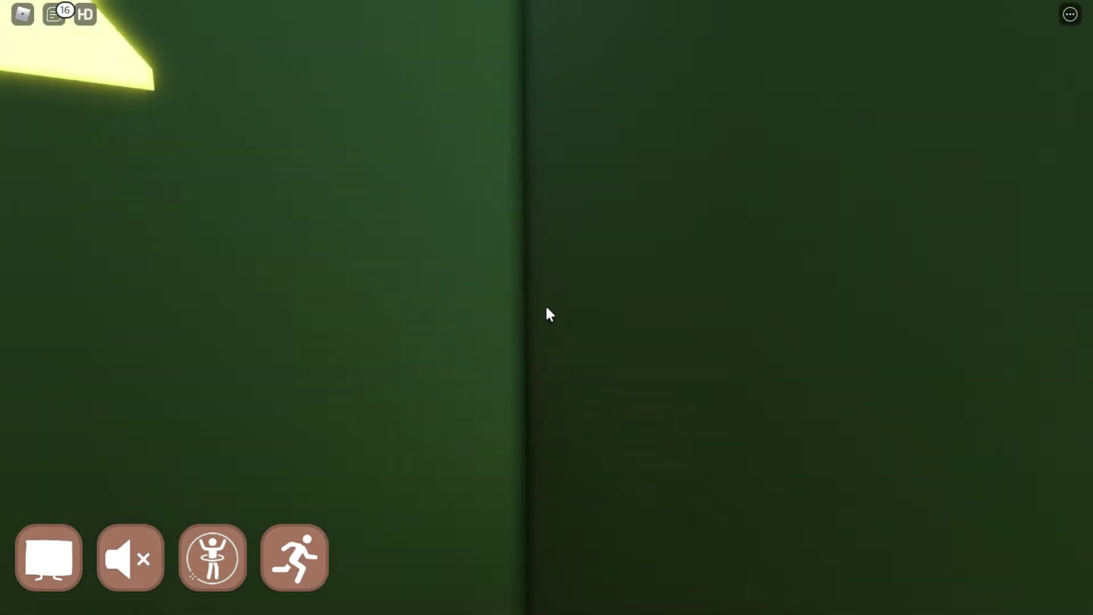
scroll(546, 308, "down", 2)
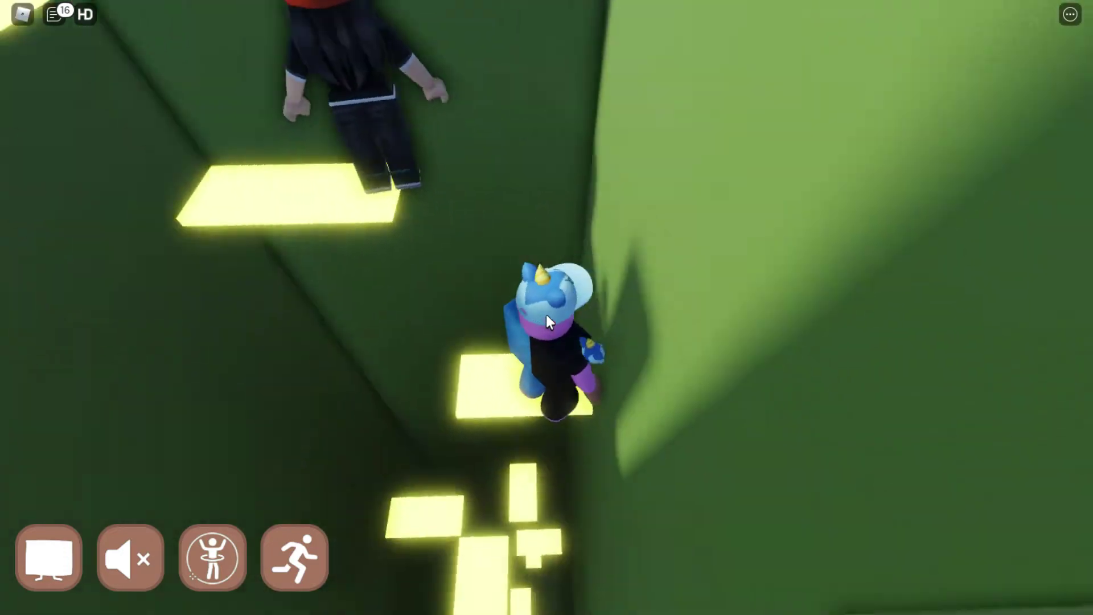
scroll(546, 315, "down", 3)
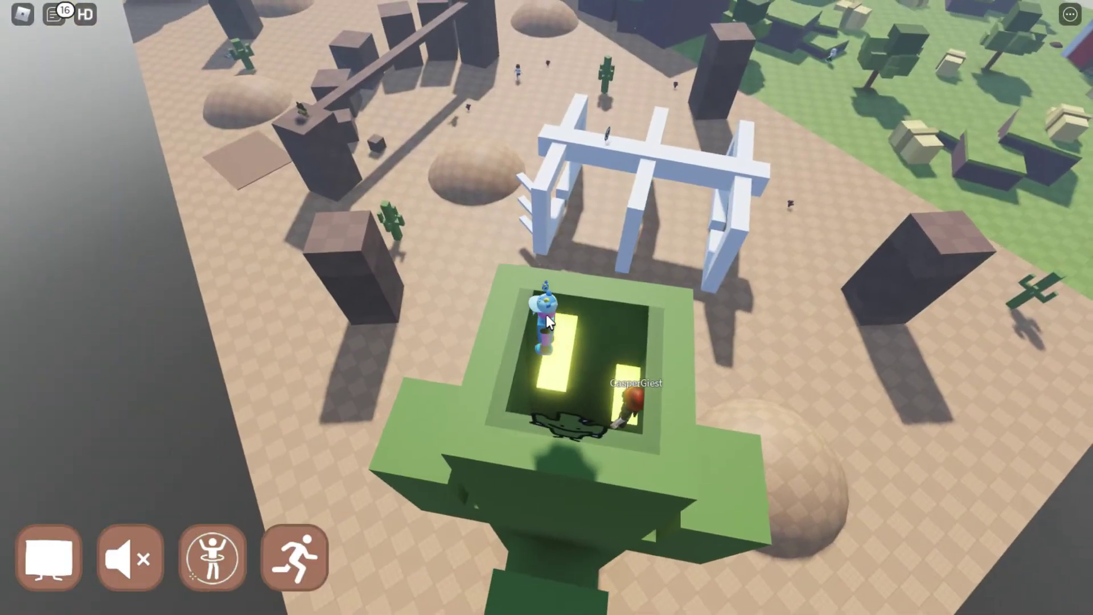
scroll(546, 315, "up", 5)
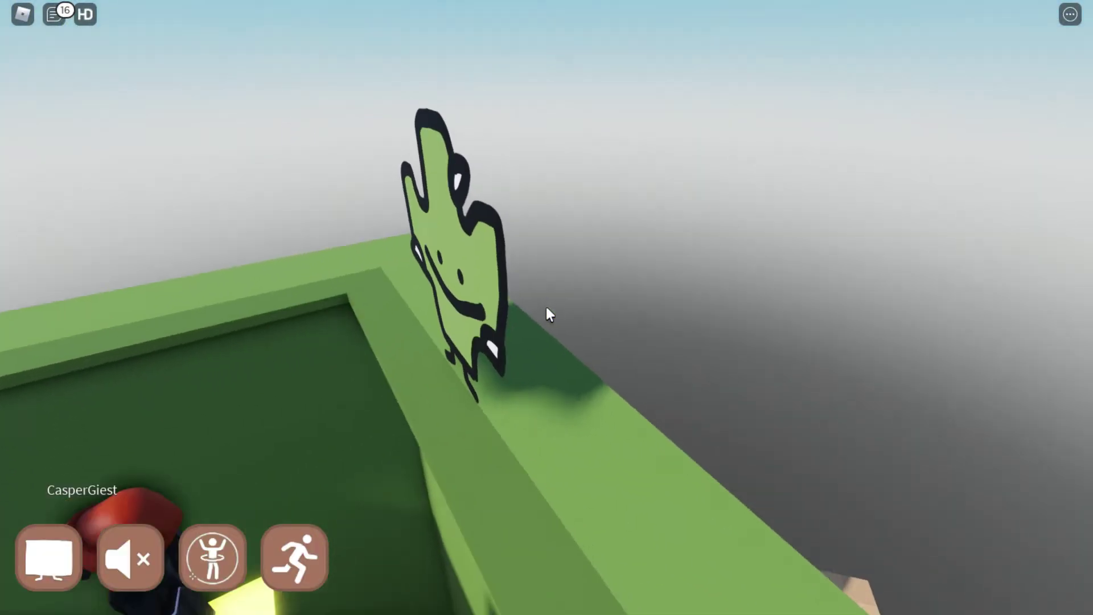
scroll(546, 307, "down", 3)
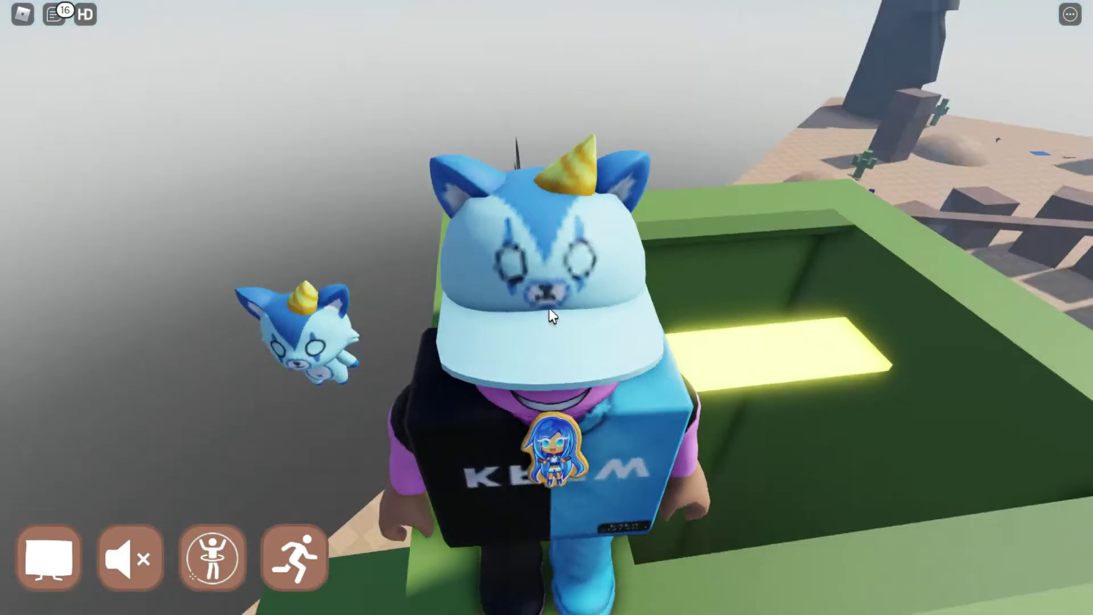